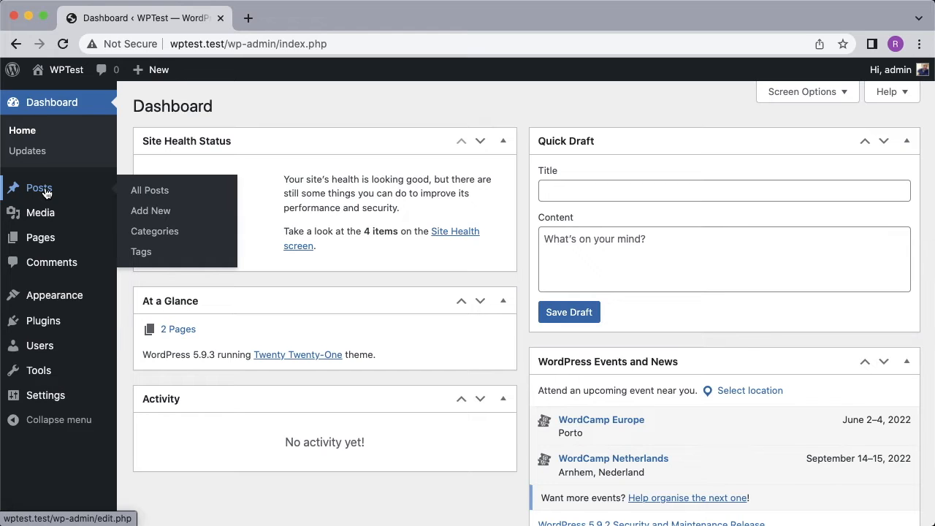
- Create a new post titled "Test Page"
left_click(46, 192)
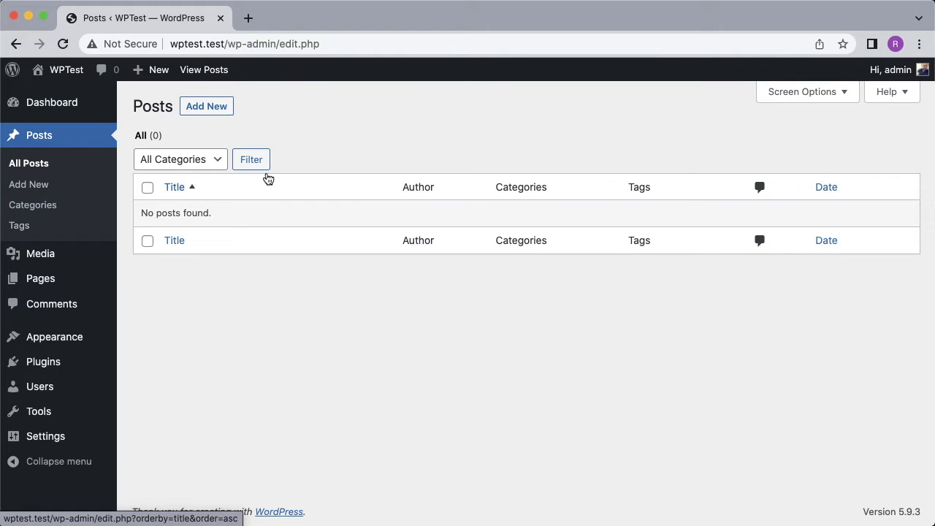
left_click(216, 113)
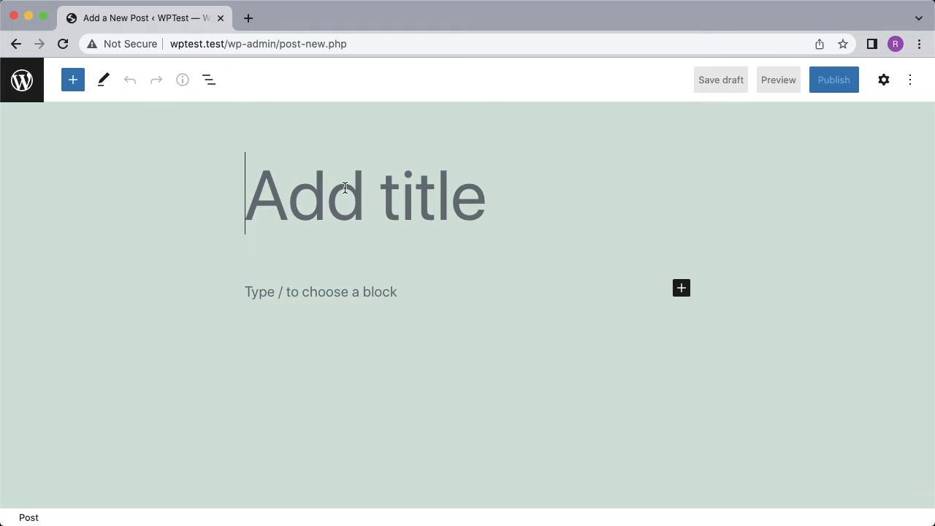
type("Test ")
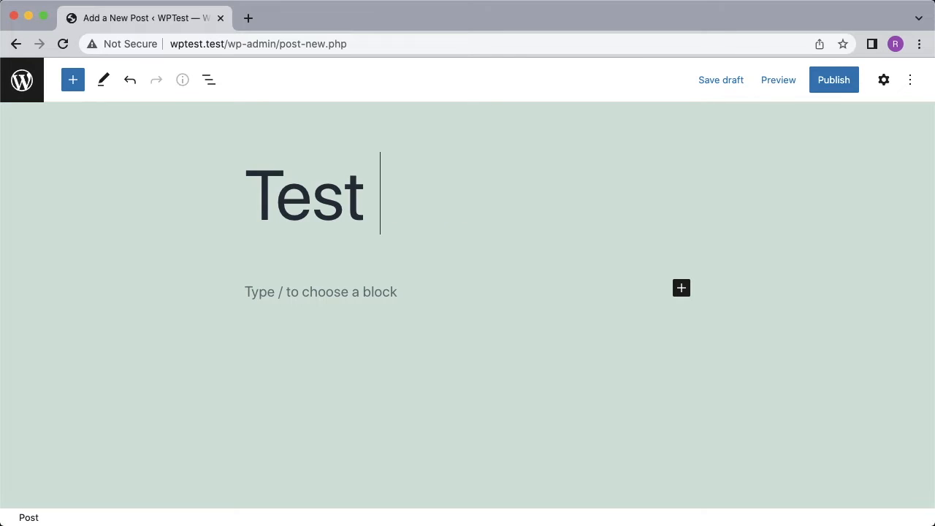
type("POa")
key("BackSpace")
key("BackSpace")
key("BackSpace")
type("P")
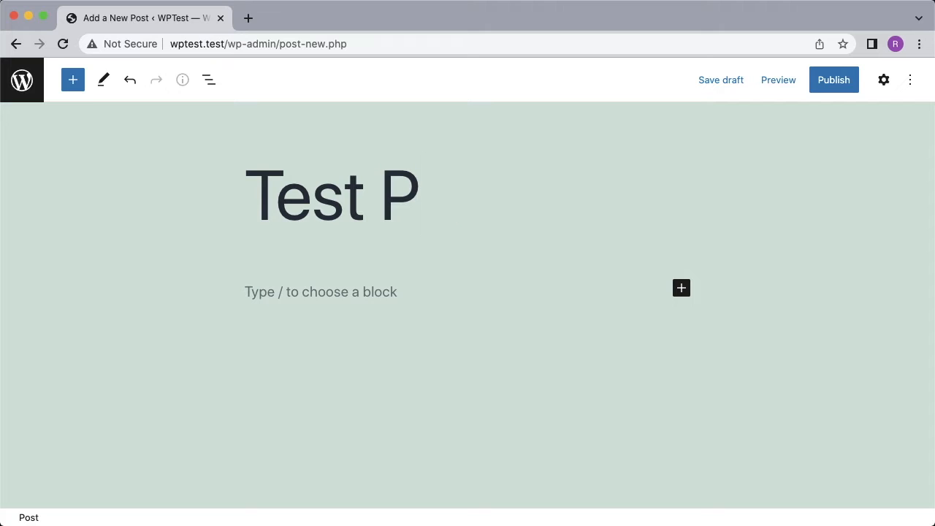
type("ge")
key("BackSpace")
key("BackSpace")
type("a")
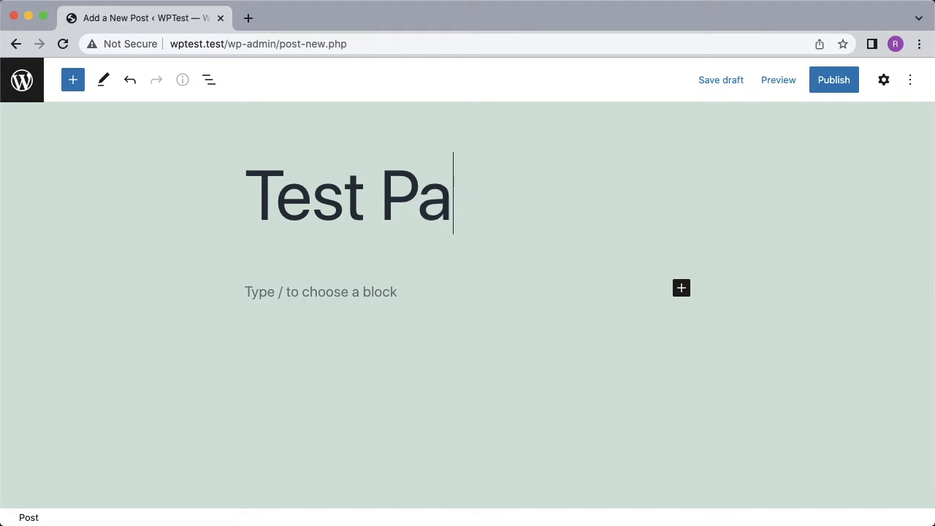
type("ge")
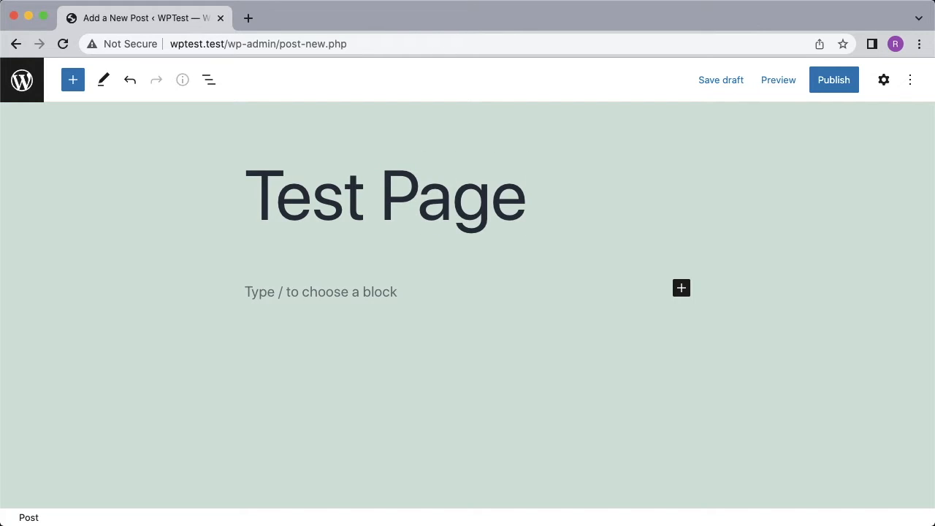
- Fill the post body with a Lorem ipsum paragraph
left_click(883, 80)
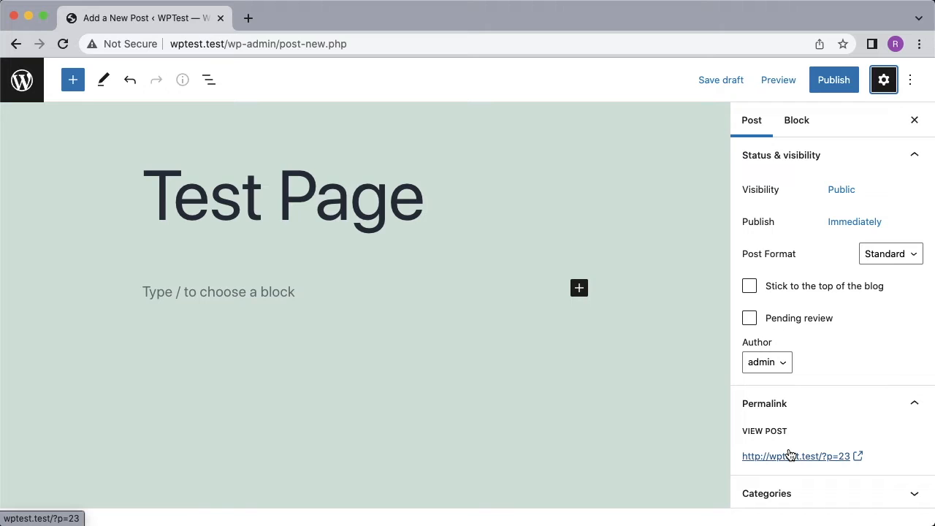
left_click(253, 290)
type("Lorem ipsum dolor sit amet, consectetur adipiscing elit. Nulla at odio non orci finibus tincidunt. Nunc ac finibus dolor. Proin scelerisque mollis magna lobortis feugiat. Donec aliquet commodo ex, sed scelerisque odio tempus ac. Mauris sit amet ex eu lacus dignissim tincidunt. Curabitur mauris urna, molestie eu arcu nec, vestibulum sodales velit. Nulla sodales tortor odio, eget efficitur nisi mattis auctor. Nulla non sagittis sapien, euismod porta libero. Vestibulum bibendum felis ac est sollicitudin imperdiet ac et nisl. Pellentesque justo urna, congue eget sem nec, fermentum porttitor ipsum.")
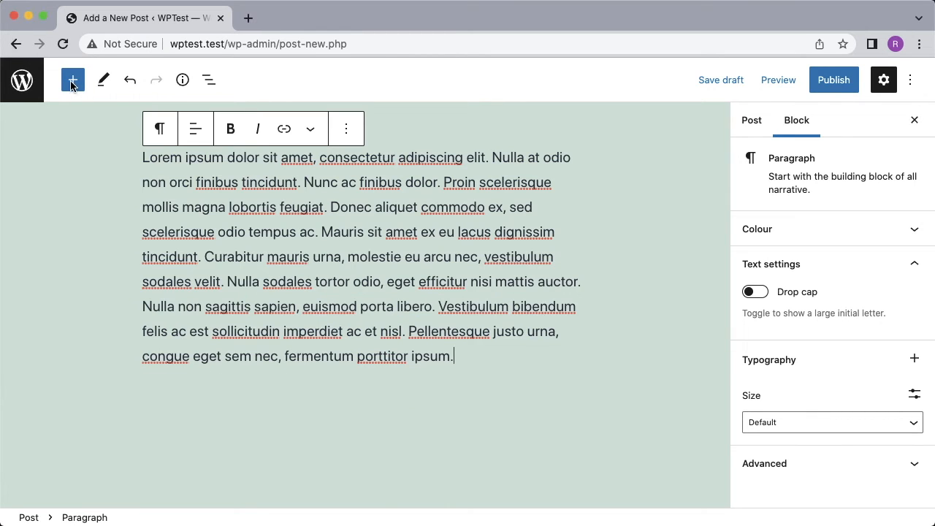
- Look over the available content blocks, close them and show the paragraph block's settings
left_click(73, 80)
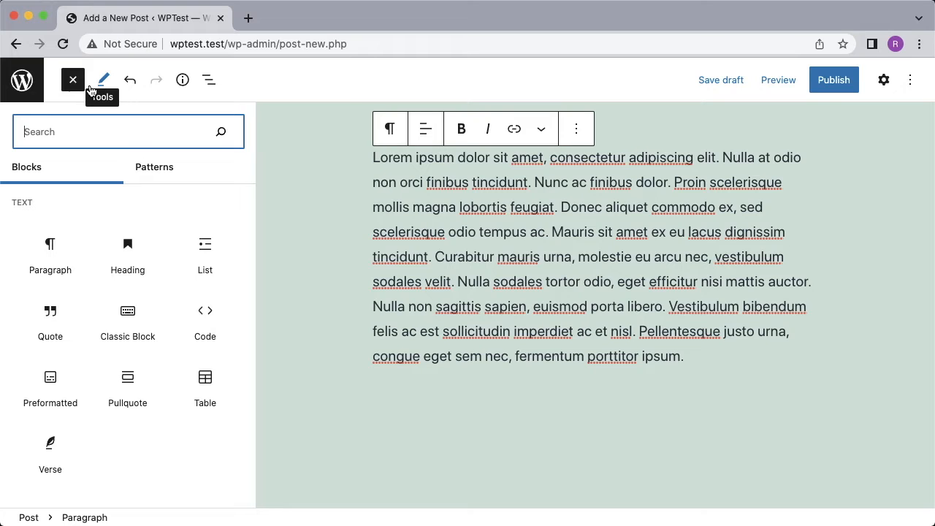
left_click(83, 81)
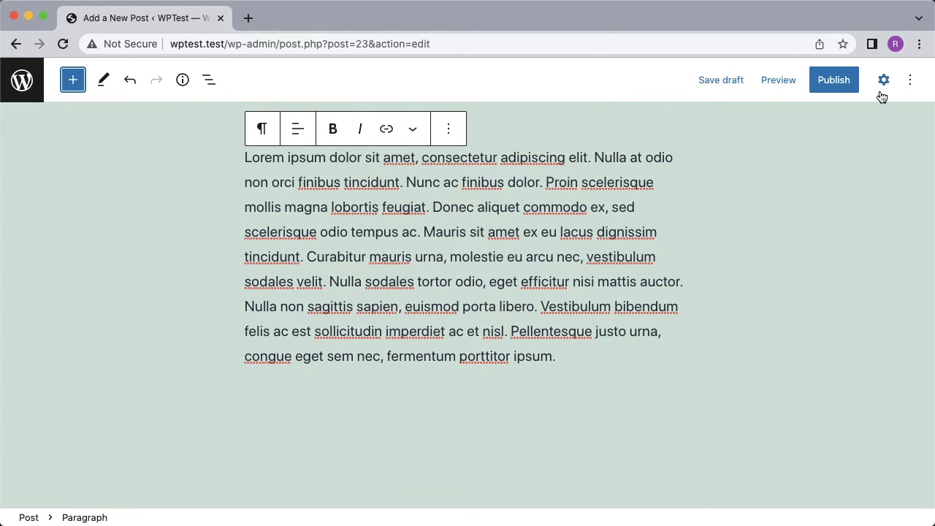
left_click(888, 86)
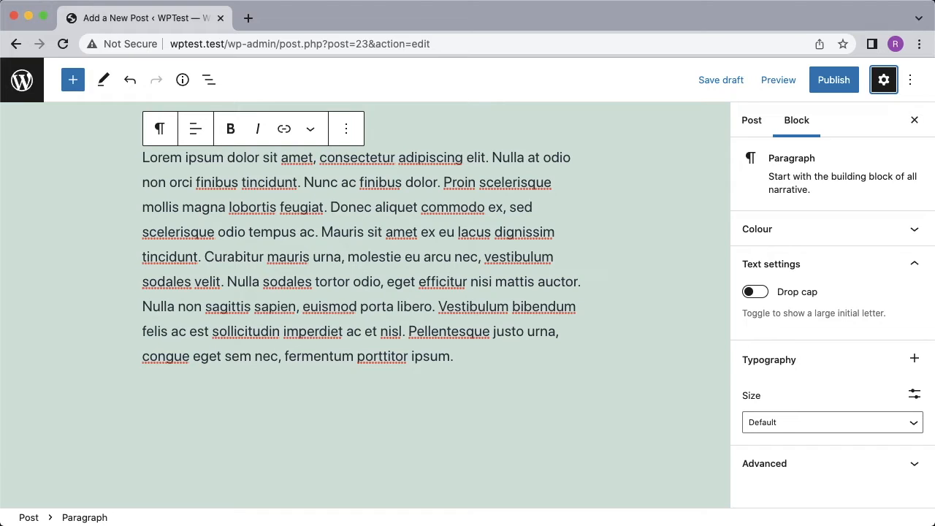
- Review the post's visibility, publish date and author options without changing them
left_click(748, 120)
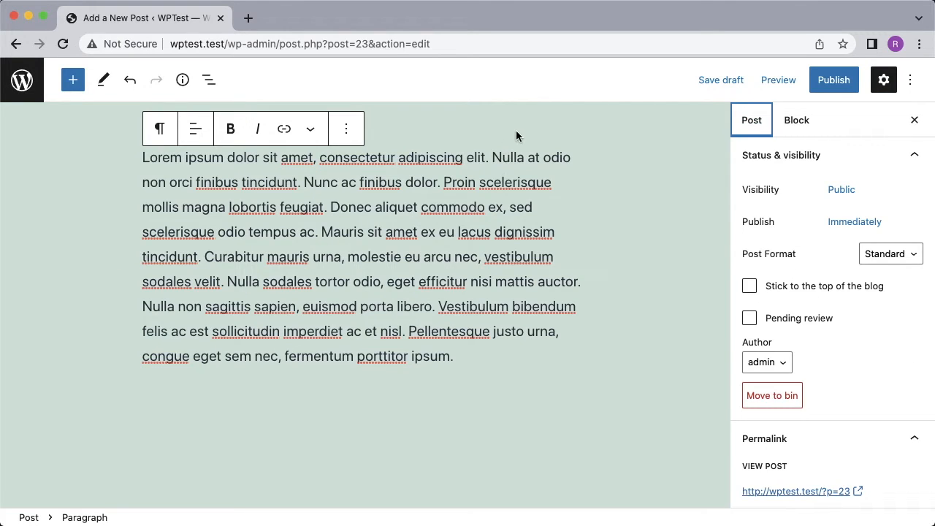
left_click(829, 191)
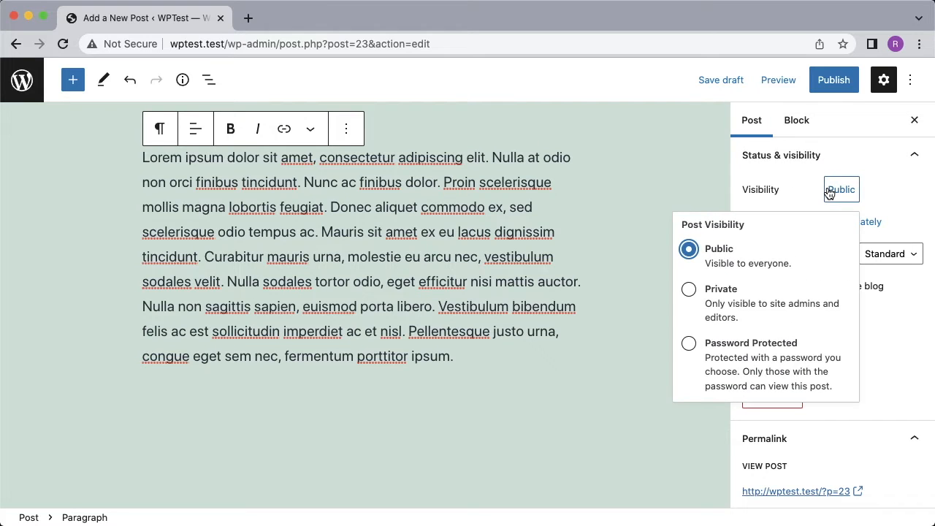
left_click(829, 191)
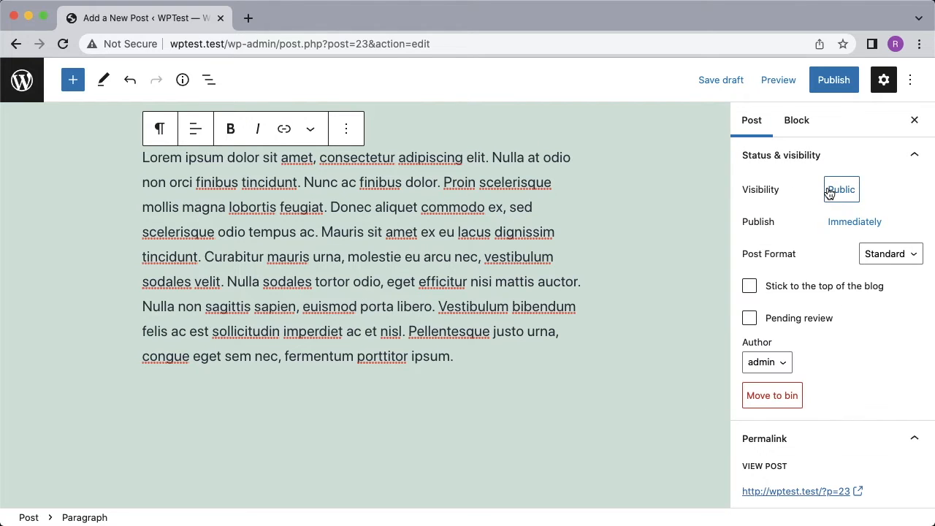
left_click(846, 223)
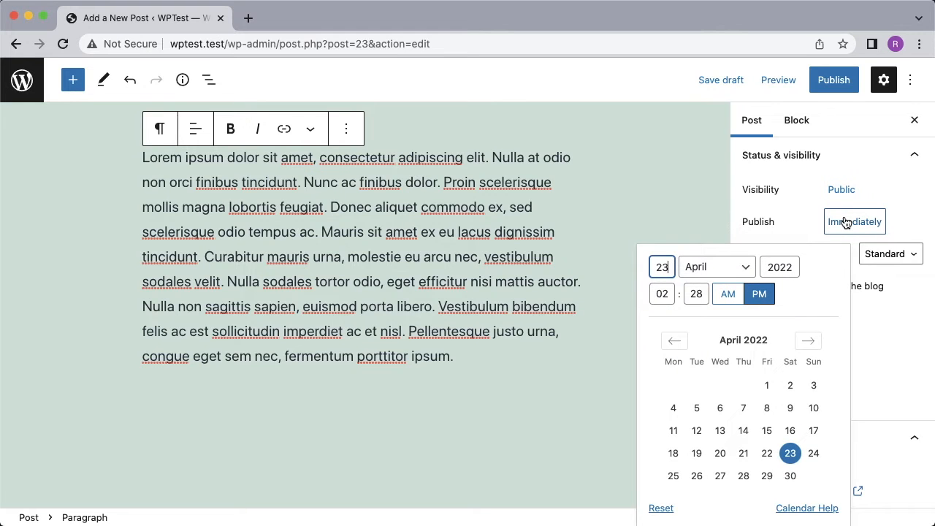
left_click(845, 223)
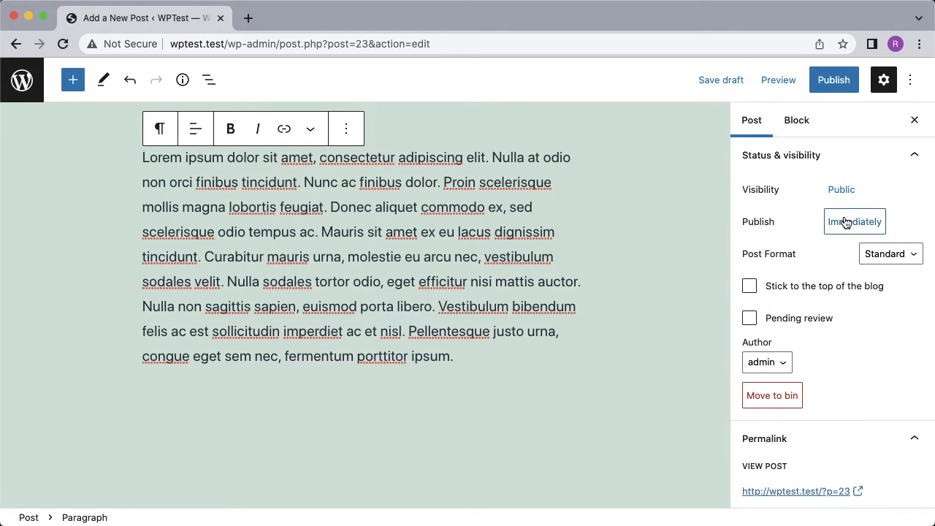
left_click(779, 361)
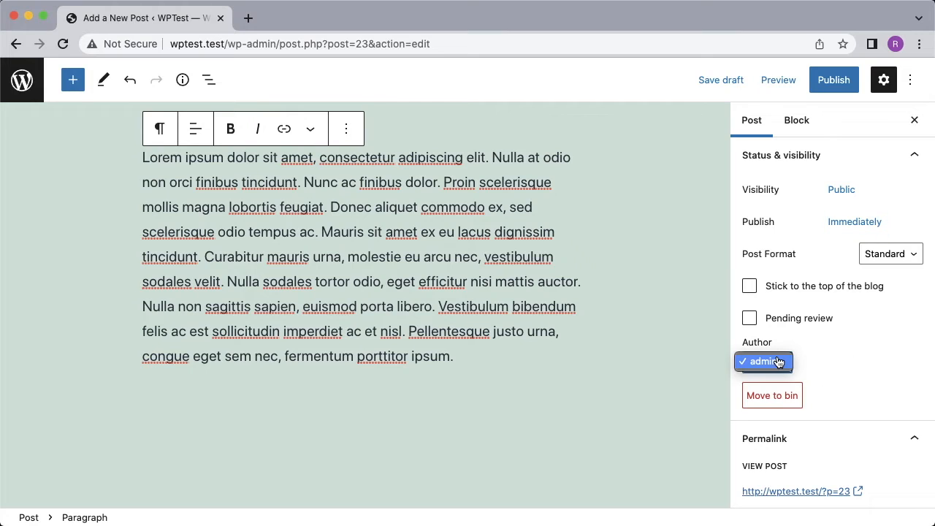
left_click(856, 360)
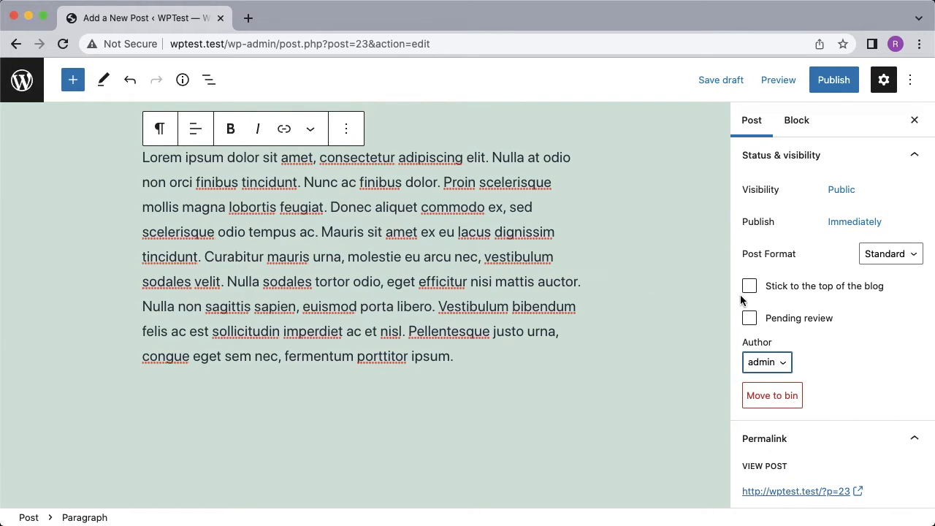
- Examine the category and tag options in the post settings
scroll(891, 333, "down", 5)
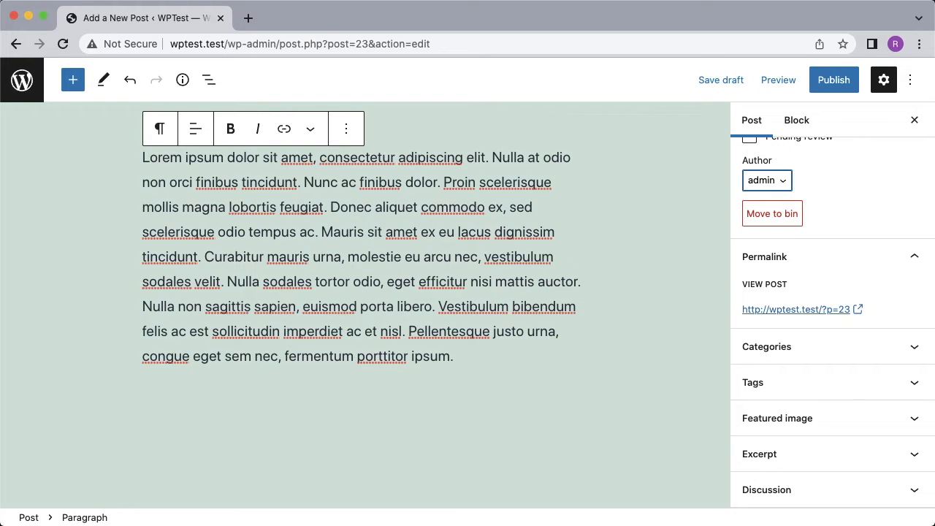
left_click(823, 348)
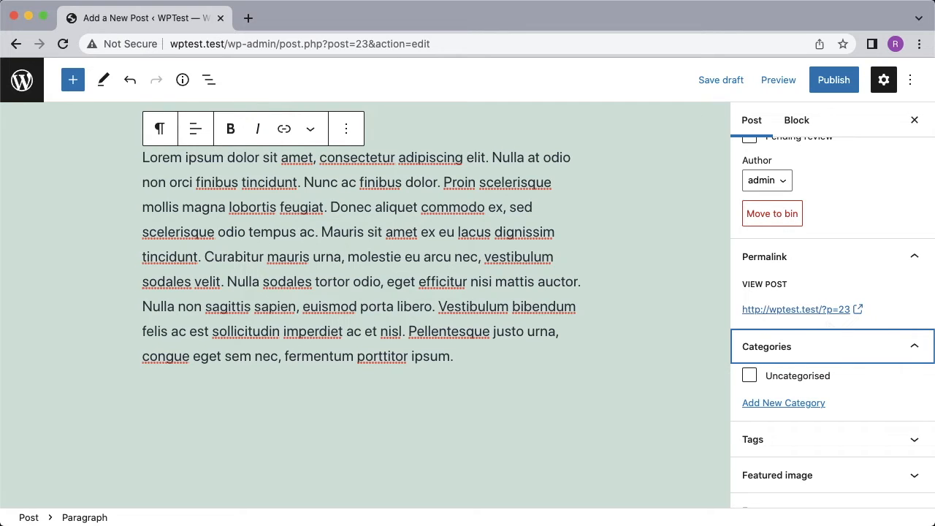
left_click(831, 440)
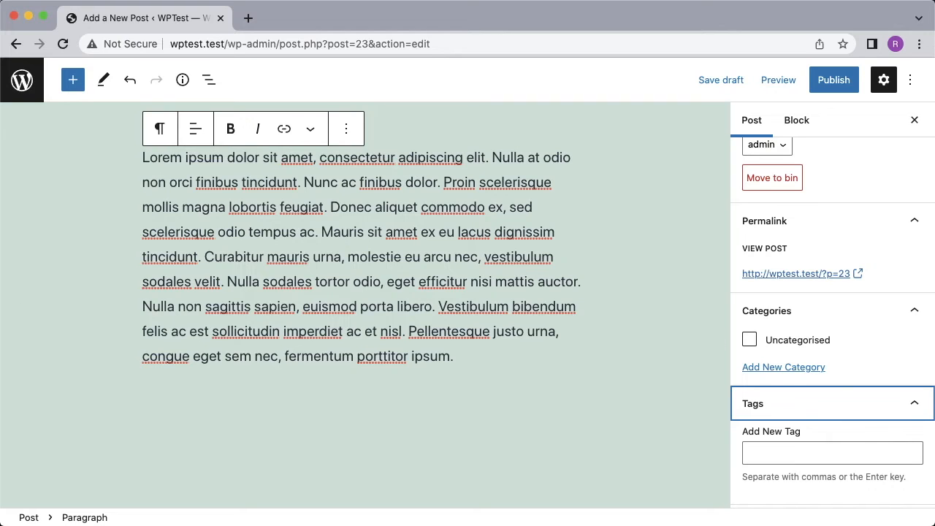
scroll(793, 457, "down", 1)
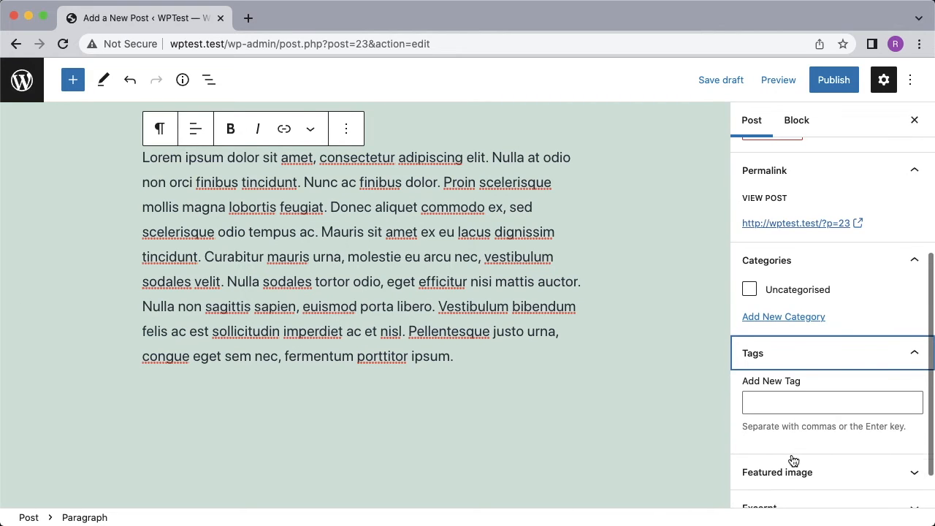
- Upload pexels-torsten-dettlaff-193003.jpg from the Desktop folder for use as the post's featured image
left_click(803, 467)
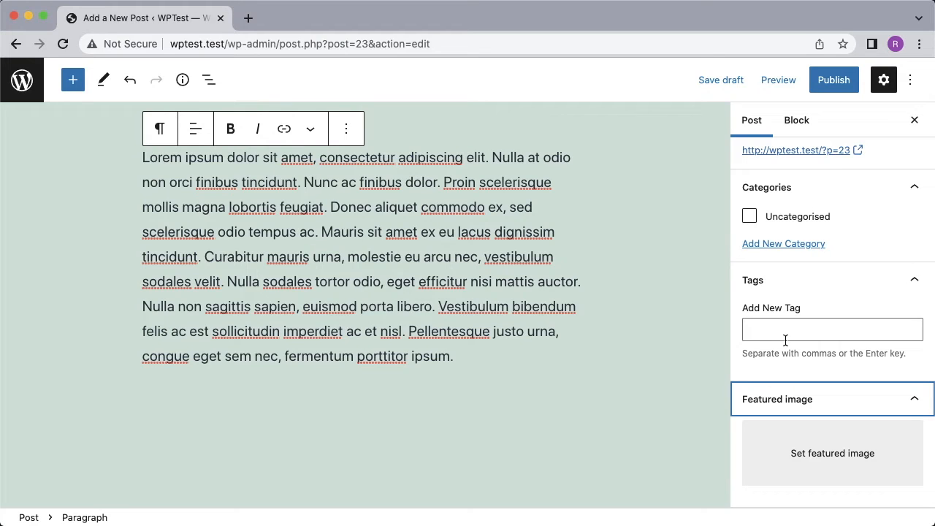
left_click(818, 459)
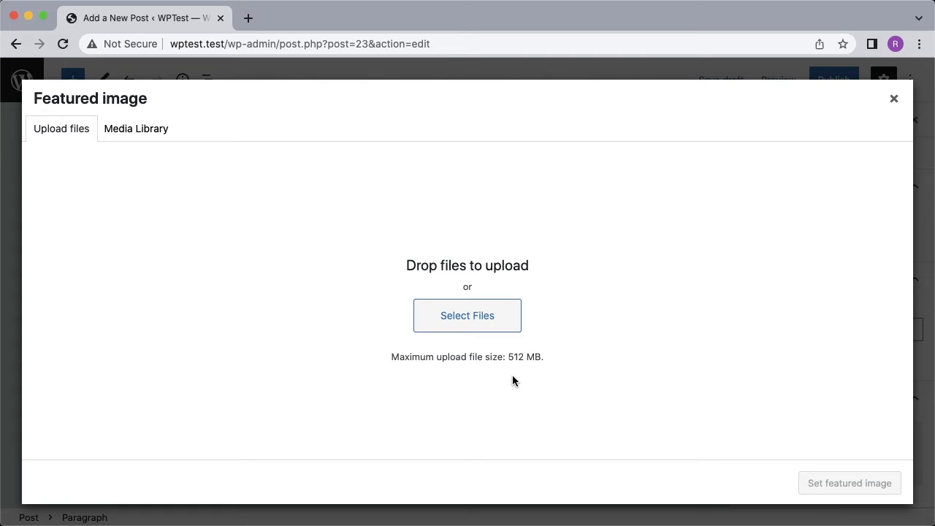
left_click(475, 310)
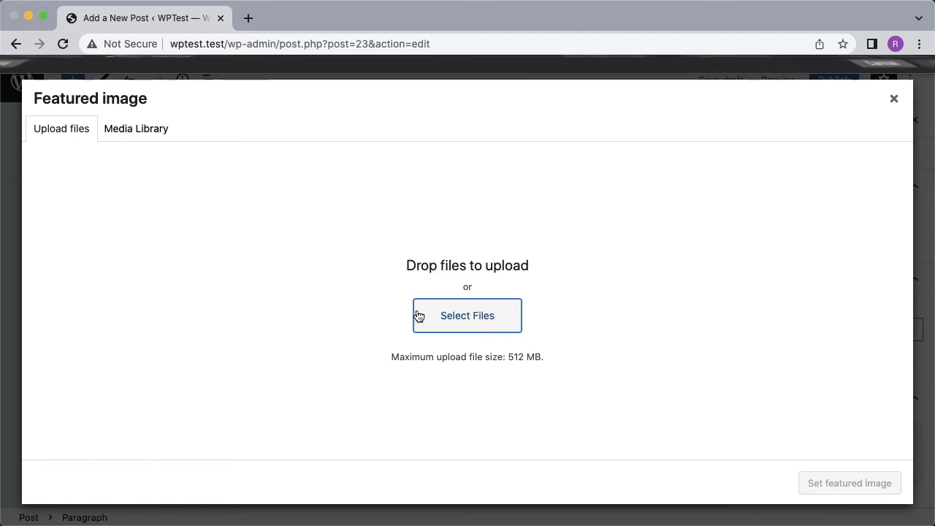
left_click(416, 314)
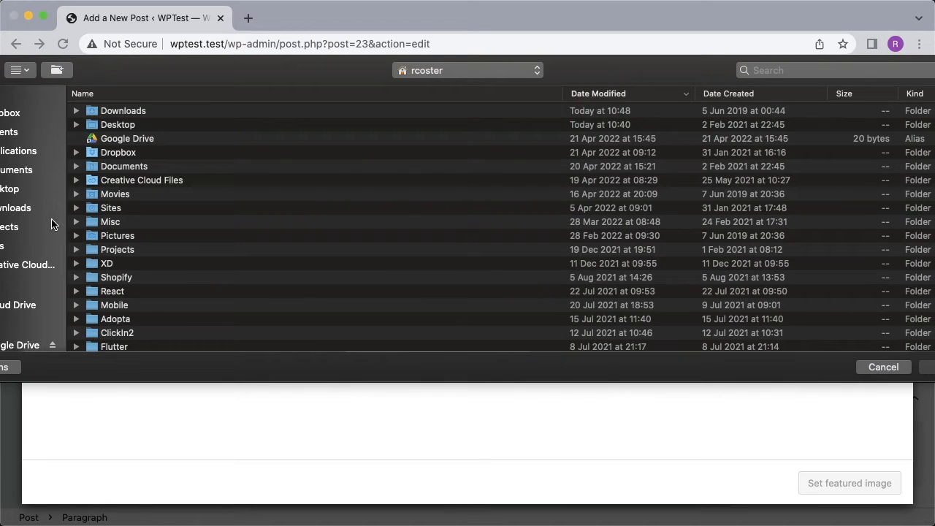
left_click(134, 127)
double_click(134, 128)
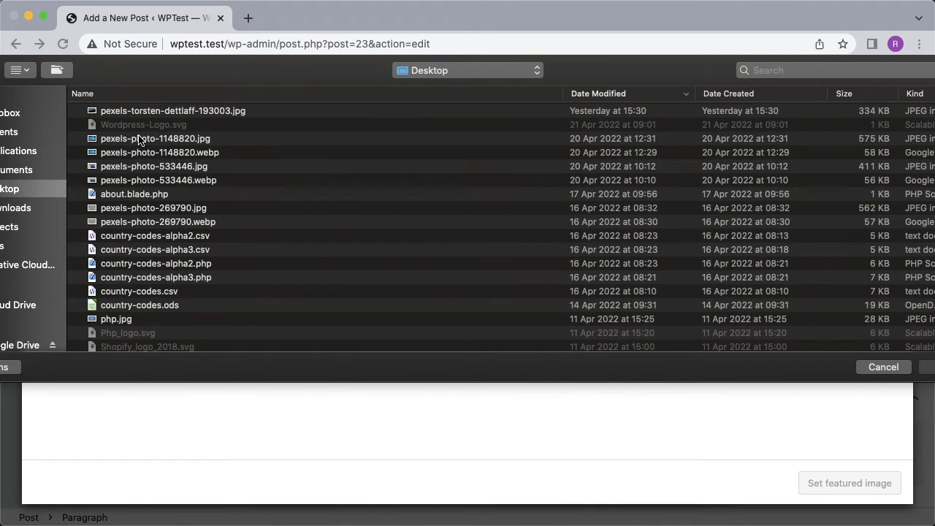
double_click(147, 115)
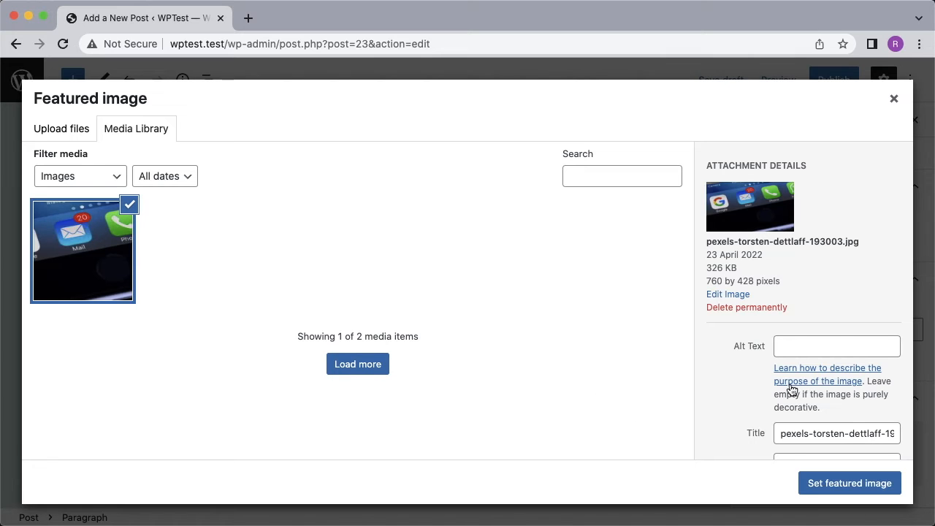
- Give the uploaded image the alt text "Alt Text", caption "Caption" and description "Description", and set it as the featured image
scroll(832, 386, "down", 5)
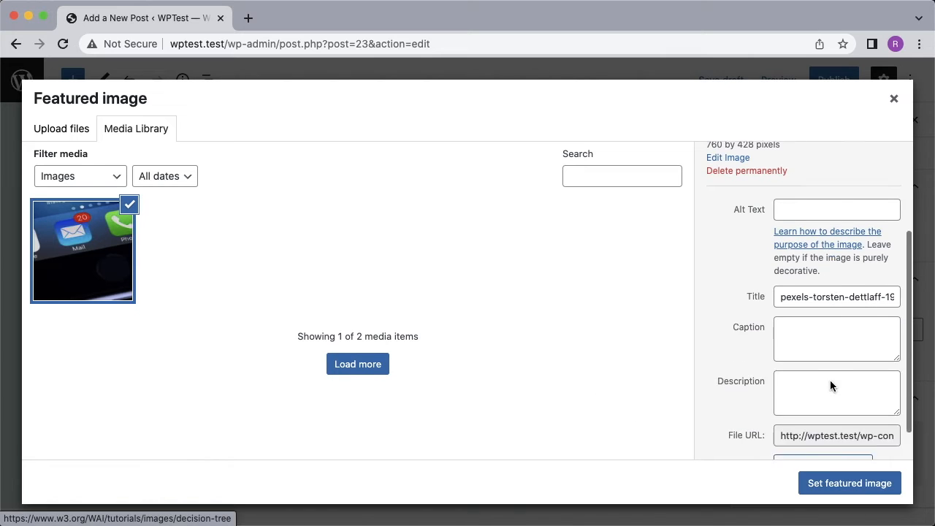
left_click(804, 173)
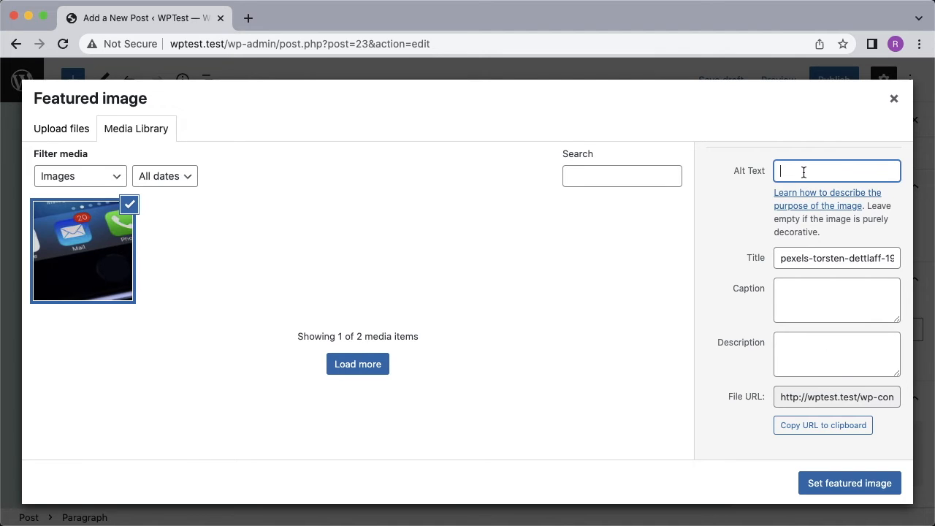
type("Alt Text")
key("Tab")
key("Tab")
type("Caption")
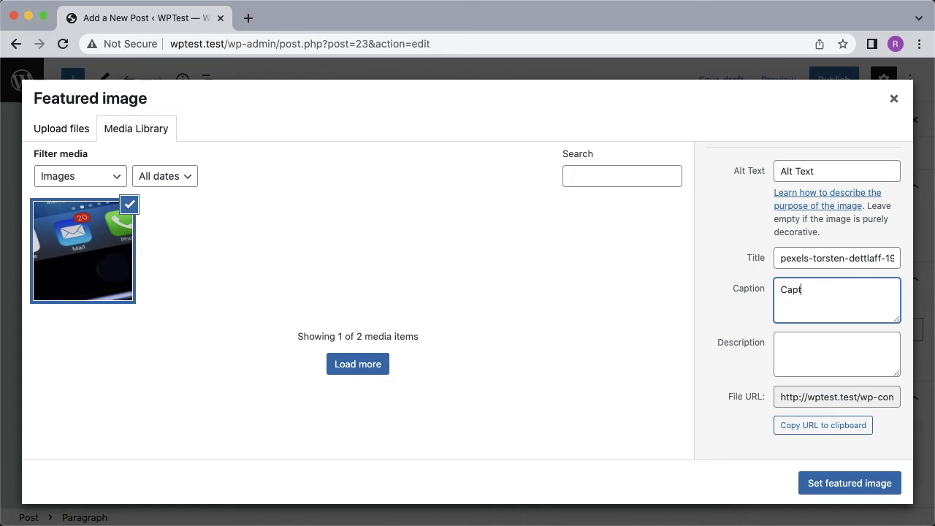
key("Tab")
type("Description")
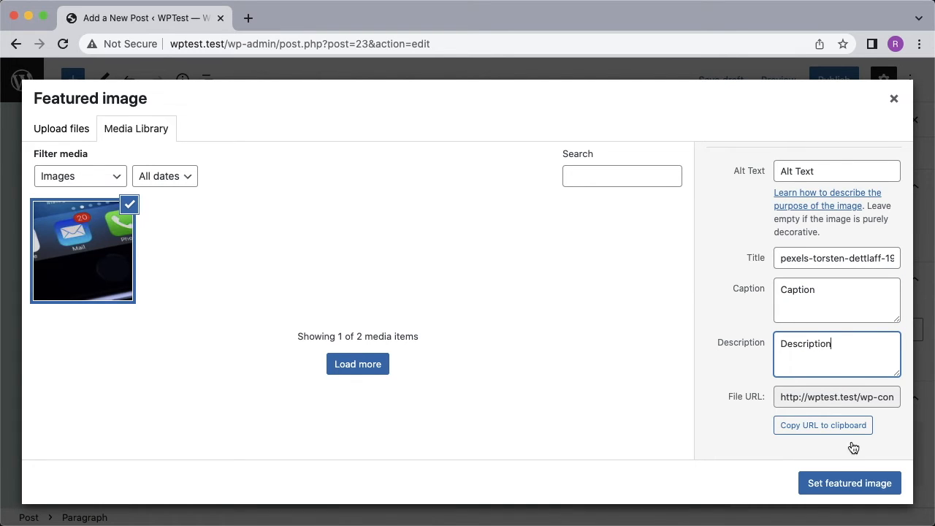
left_click(848, 485)
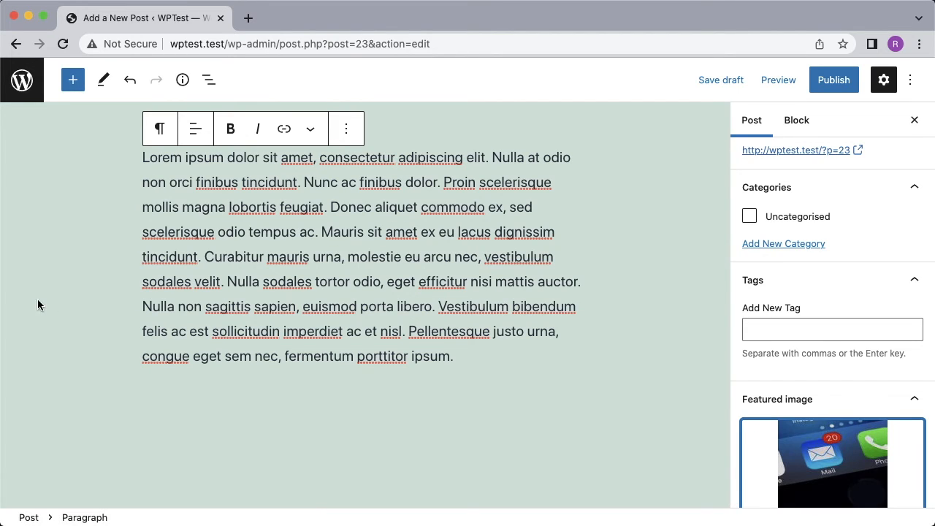
- Add the excerpt "This is an excerpt" to the post
scroll(820, 401, "down", 1)
scroll(820, 401, "down", 4)
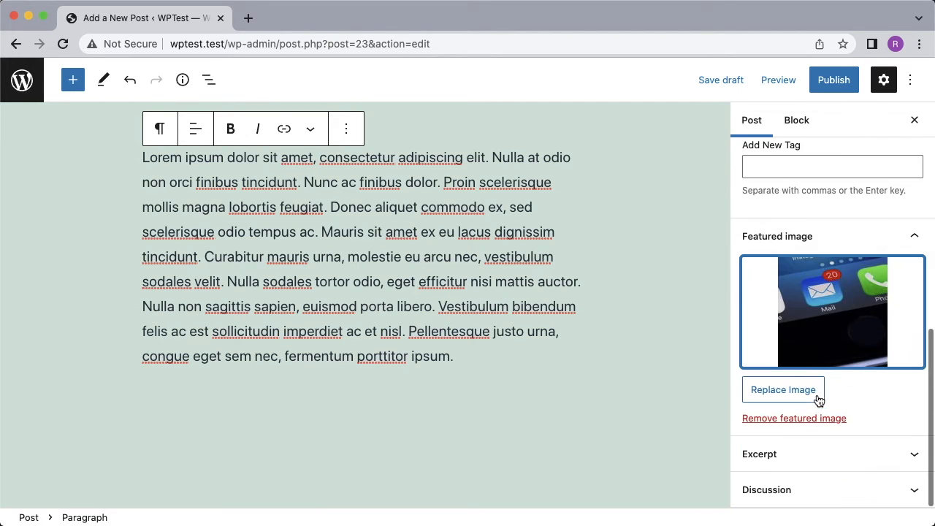
left_click(794, 463)
left_click(789, 453)
type("Th")
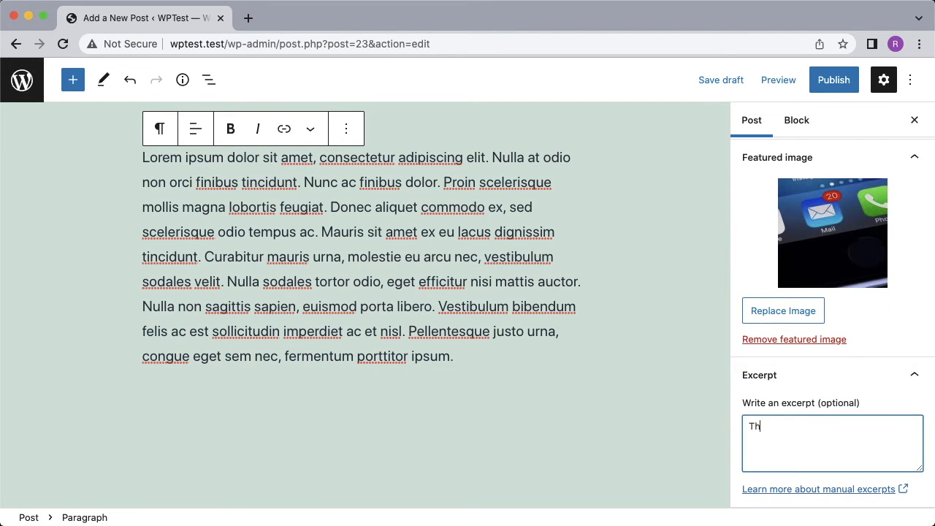
type("is is an excerpt")
- Disable comments and pingbacks & trackbacks in the post's discussion settings
scroll(481, 415, "down", 1)
scroll(797, 385, "down", 1)
left_click(776, 488)
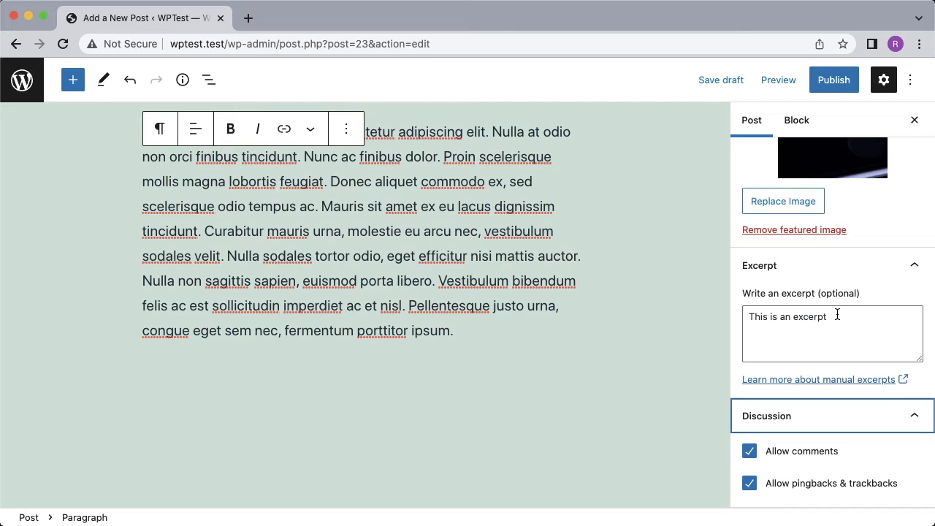
left_click(774, 451)
left_click(773, 484)
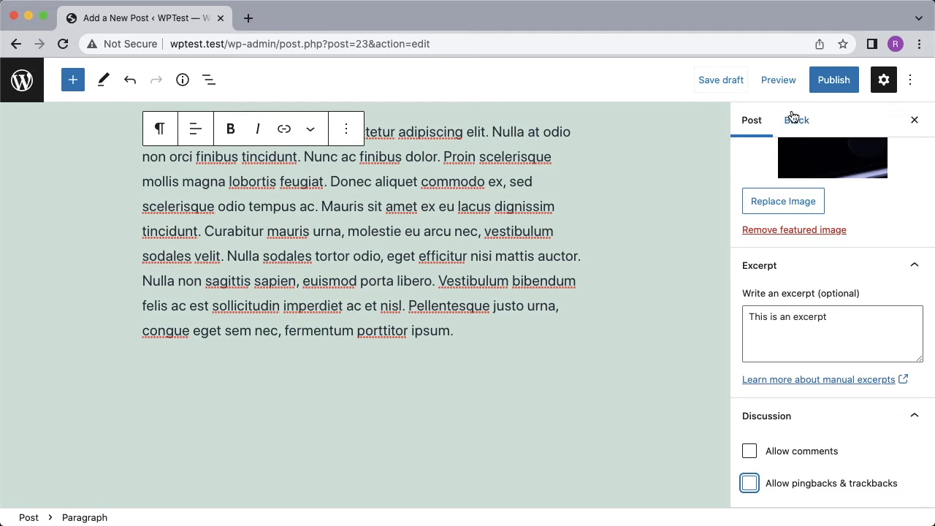
- Publish the "Test Page" post with public visibility and immediate publishing, and close the publishing confirmation
scroll(786, 232, "up", 10)
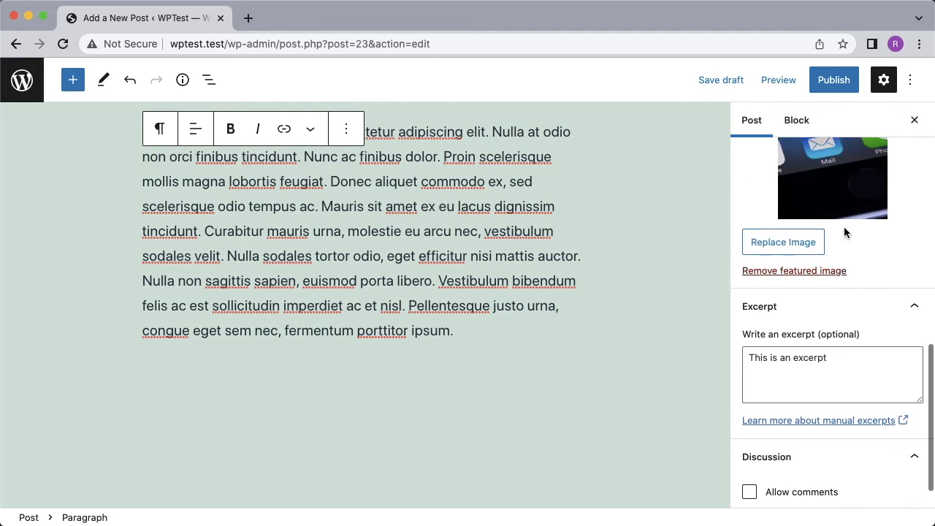
left_click(831, 78)
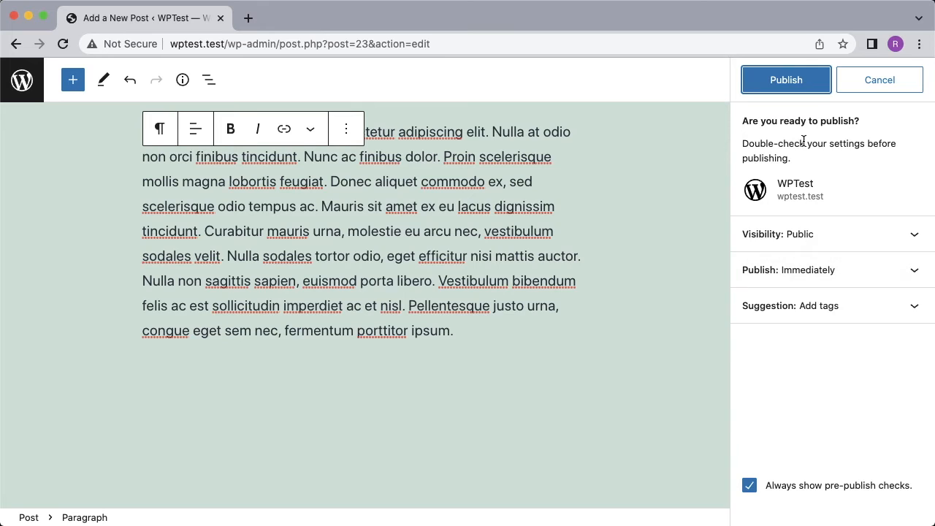
left_click(792, 78)
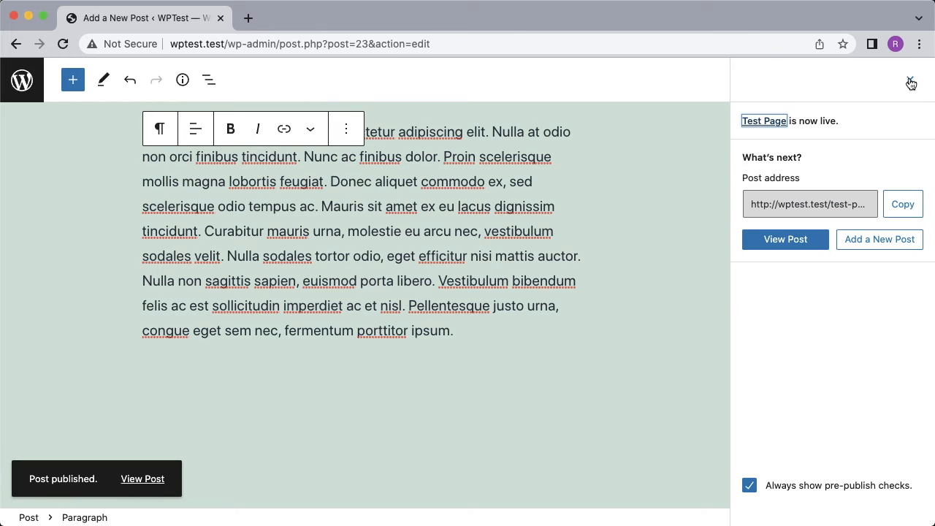
left_click(910, 82)
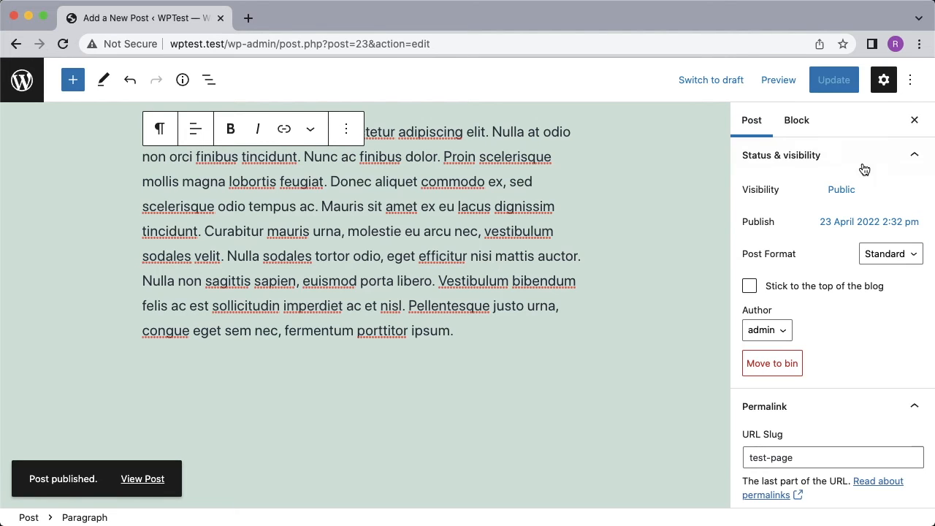
- Look over the editor's view, editor and tool options, and return to the list of posts
left_click(910, 79)
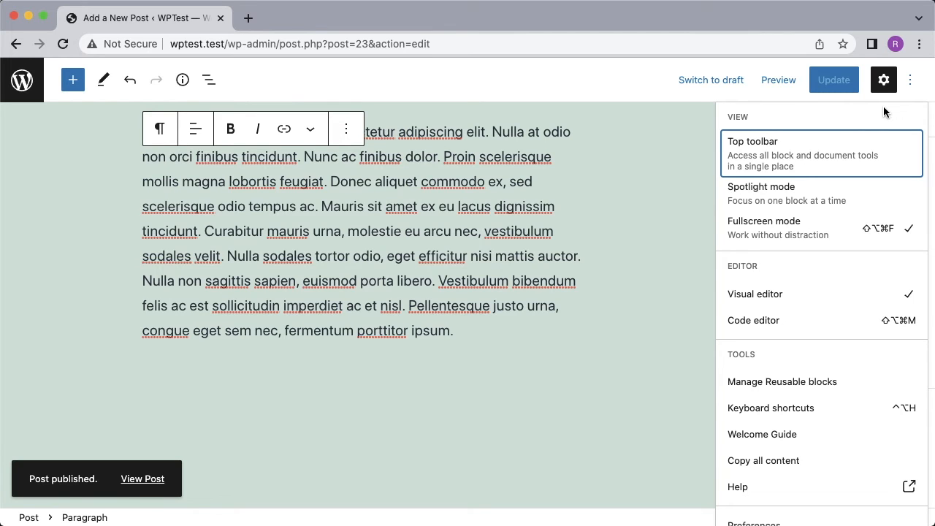
left_click(22, 82)
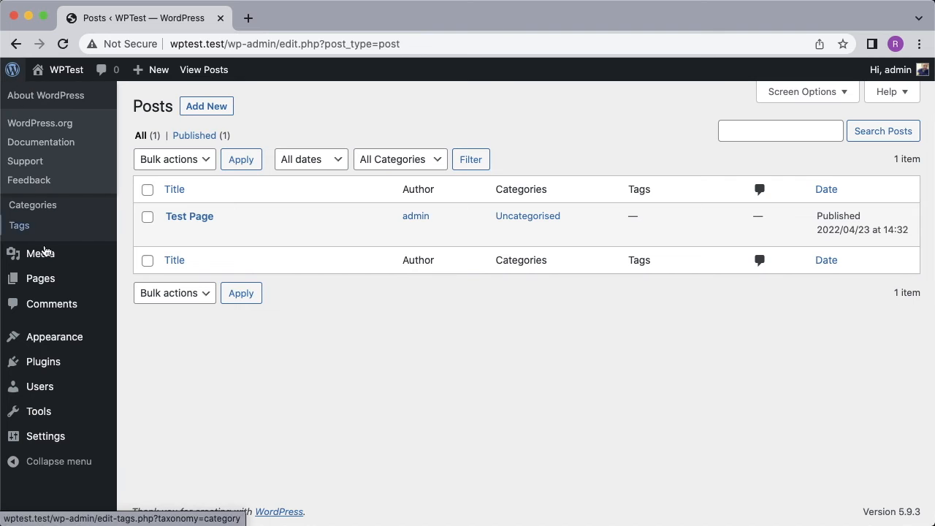
- Look at the editor for a new page without adding content, and return to the list of pages
mouse_move(49, 285)
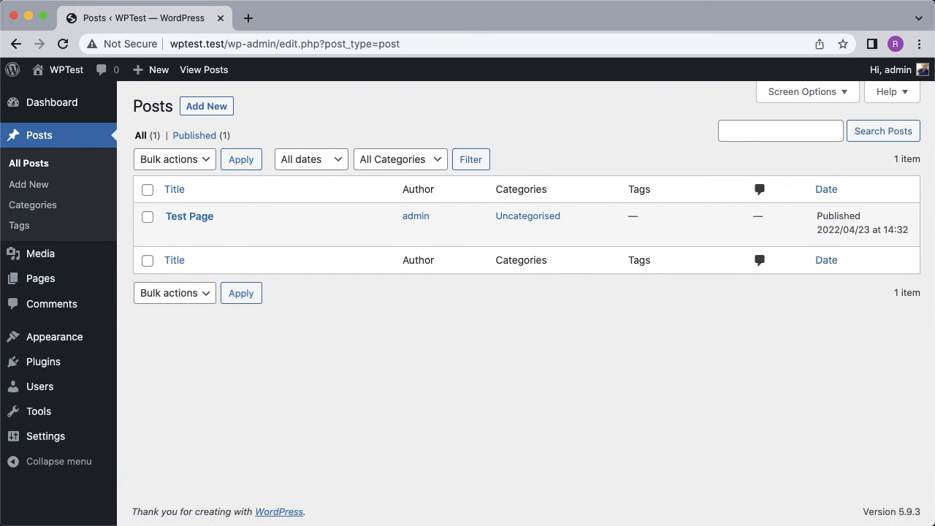
left_click(56, 285)
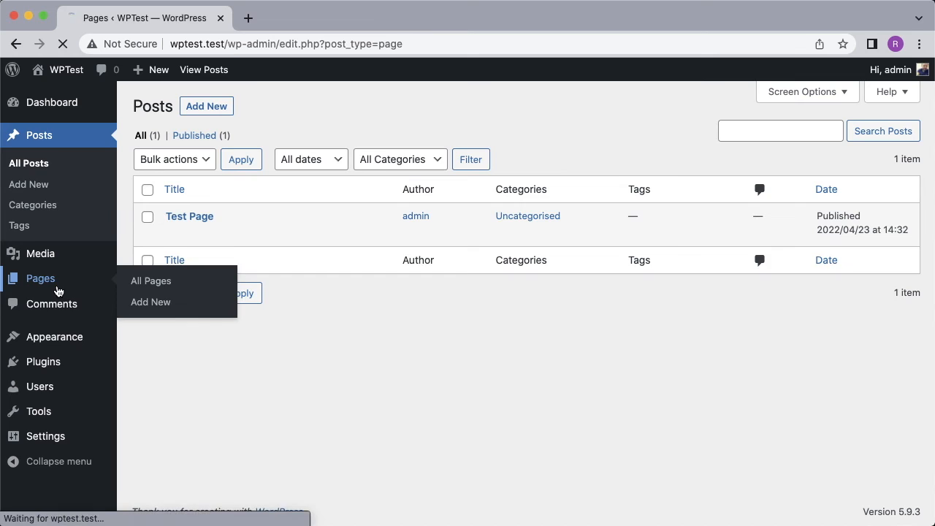
left_click(232, 109)
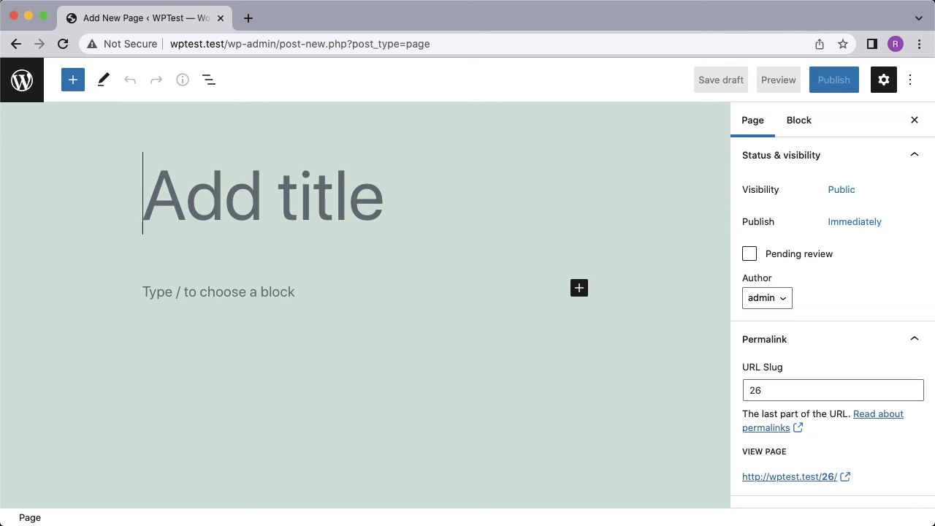
left_click(33, 81)
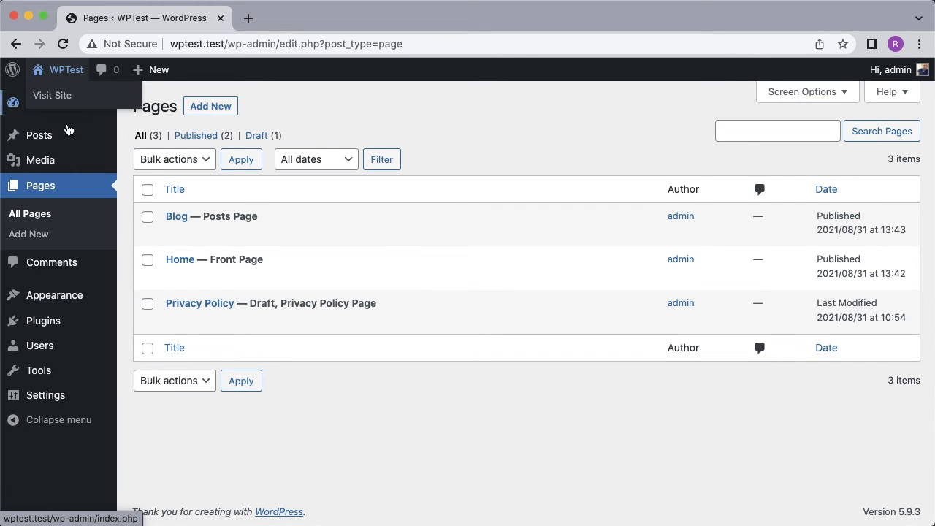
- Go to the list of all posts and examine the available bulk actions without choosing one
mouse_move(71, 138)
left_click(129, 141)
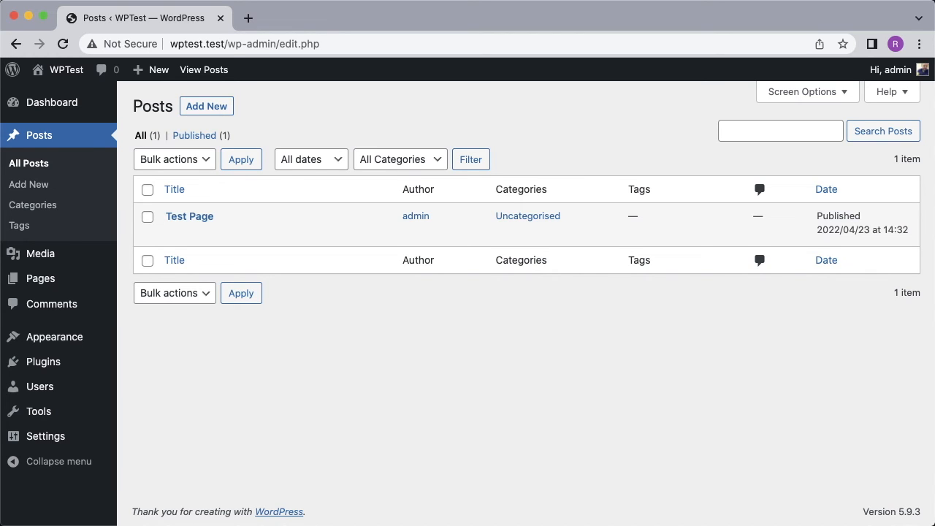
left_click(155, 158)
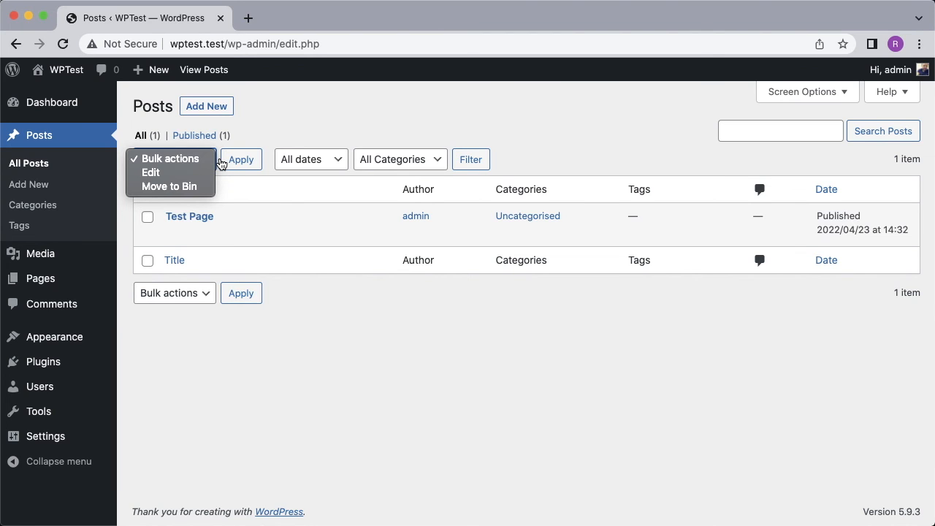
left_click(334, 353)
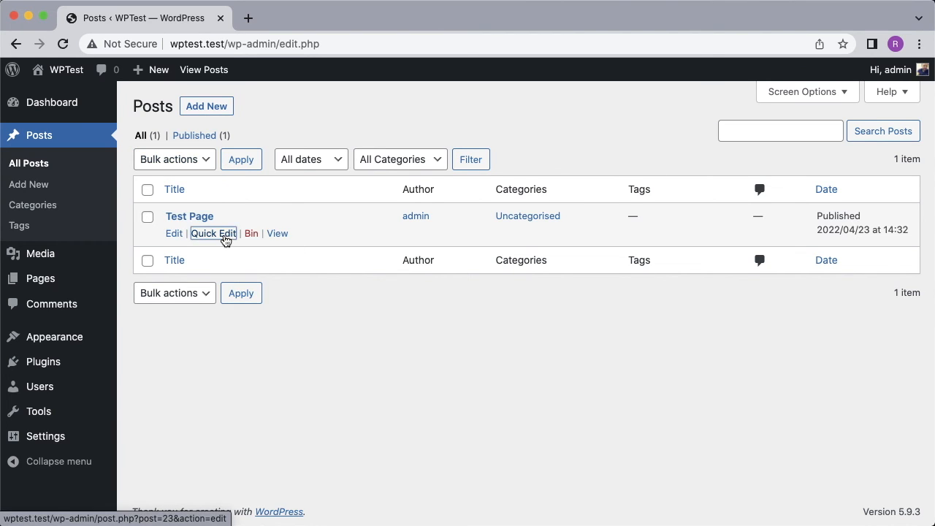
- Review the Quick Edit fields of the "Test Page" post without changing them, and return to the posts list
left_click(213, 234)
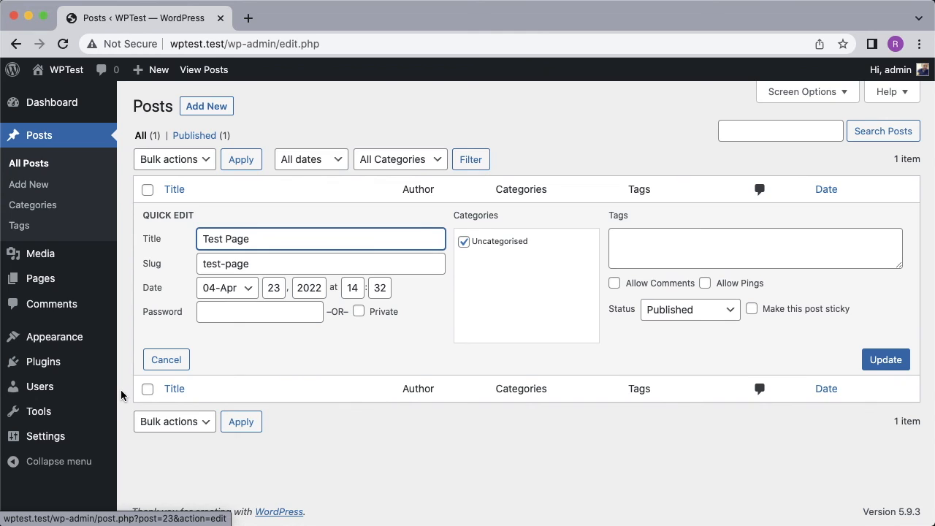
mouse_move(110, 389)
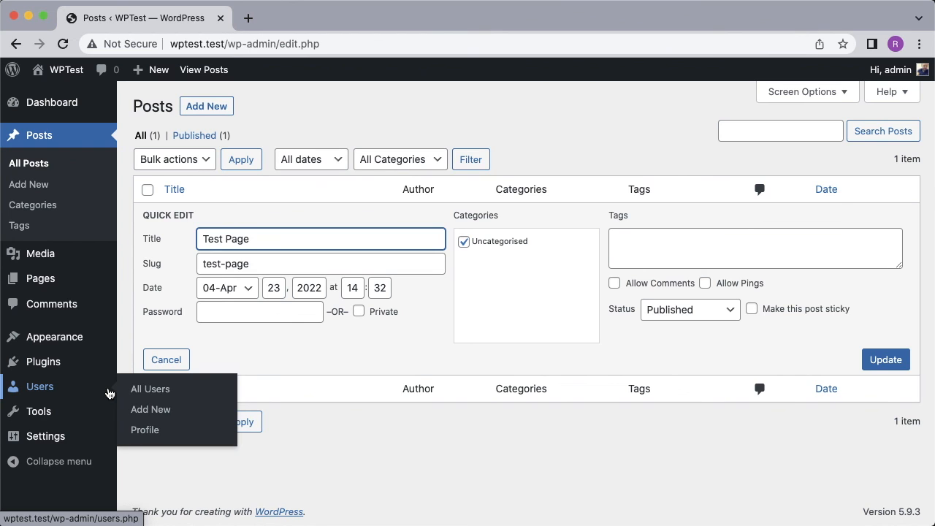
key("Return")
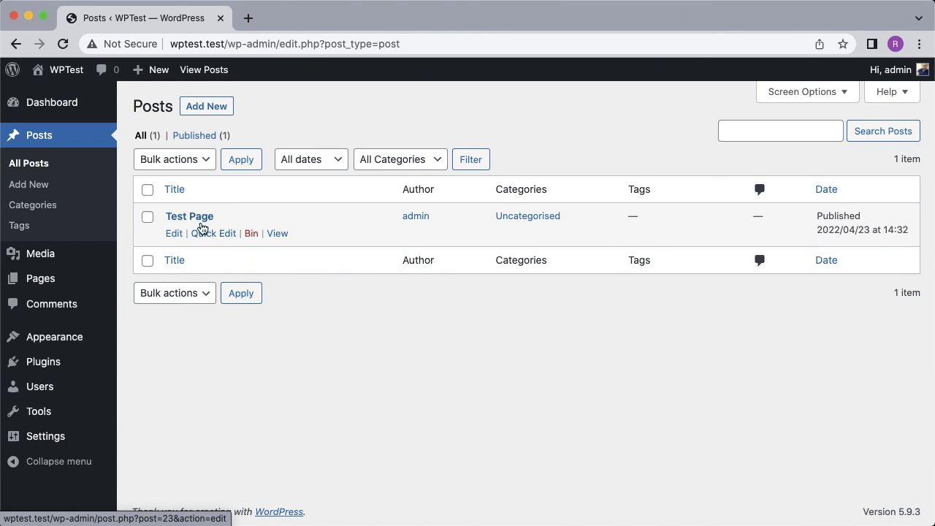
- Move the "Test Page" post to the bin and show the binned posts
left_click(252, 239)
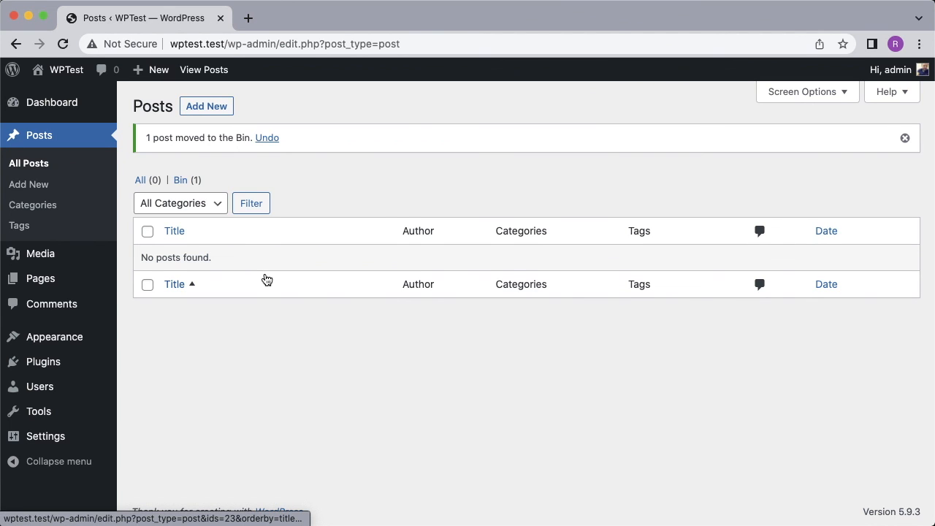
left_click(187, 184)
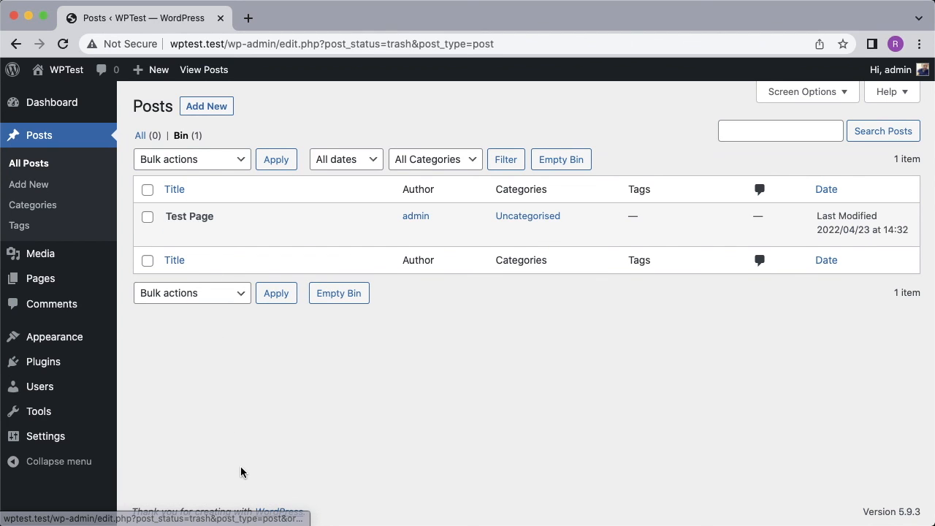